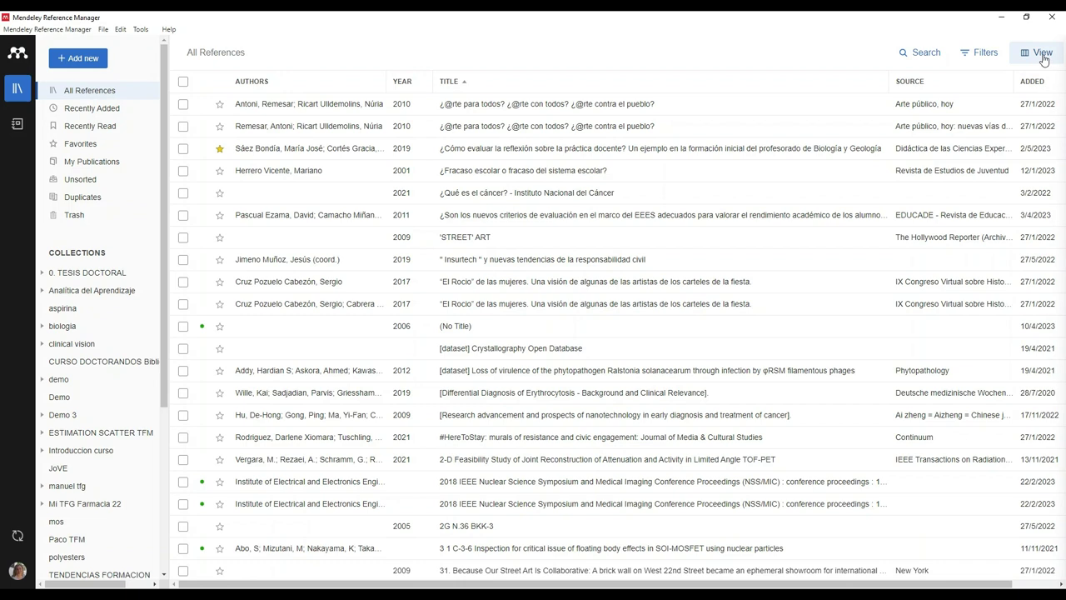
# Step: Cycle the reference table's row display through Expanded, Compact and Full views, returning to Expanded view
pyautogui.click(1041, 53)
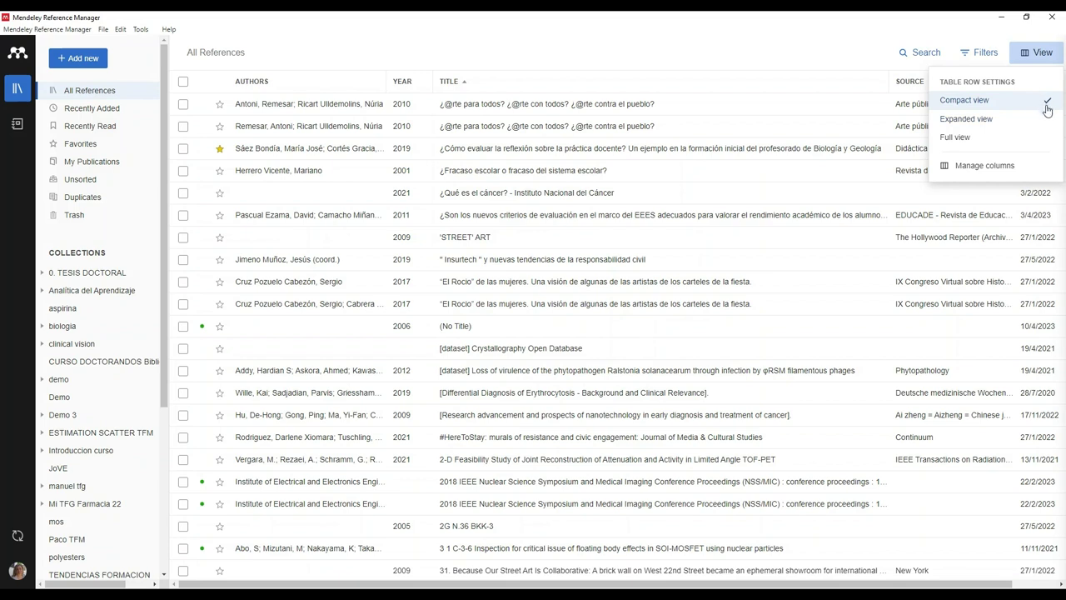
pyautogui.click(981, 124)
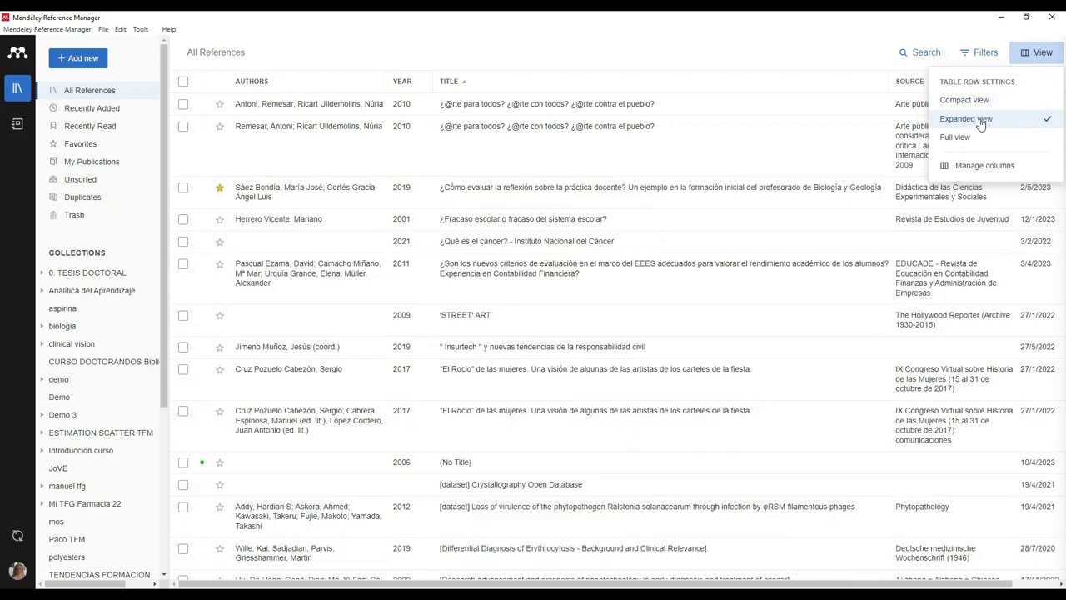
pyautogui.click(981, 102)
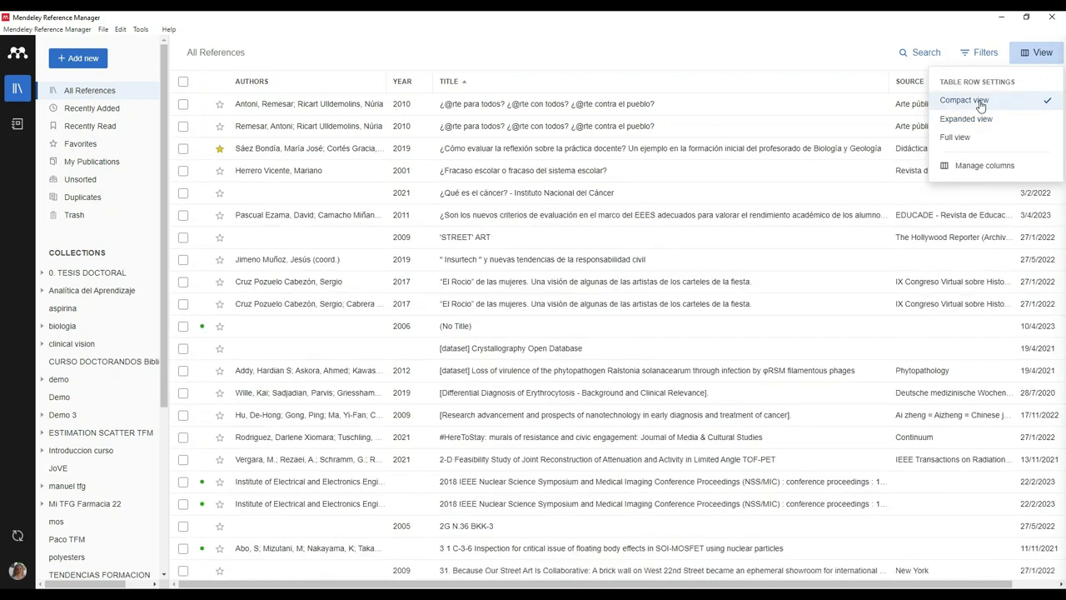
pyautogui.click(974, 123)
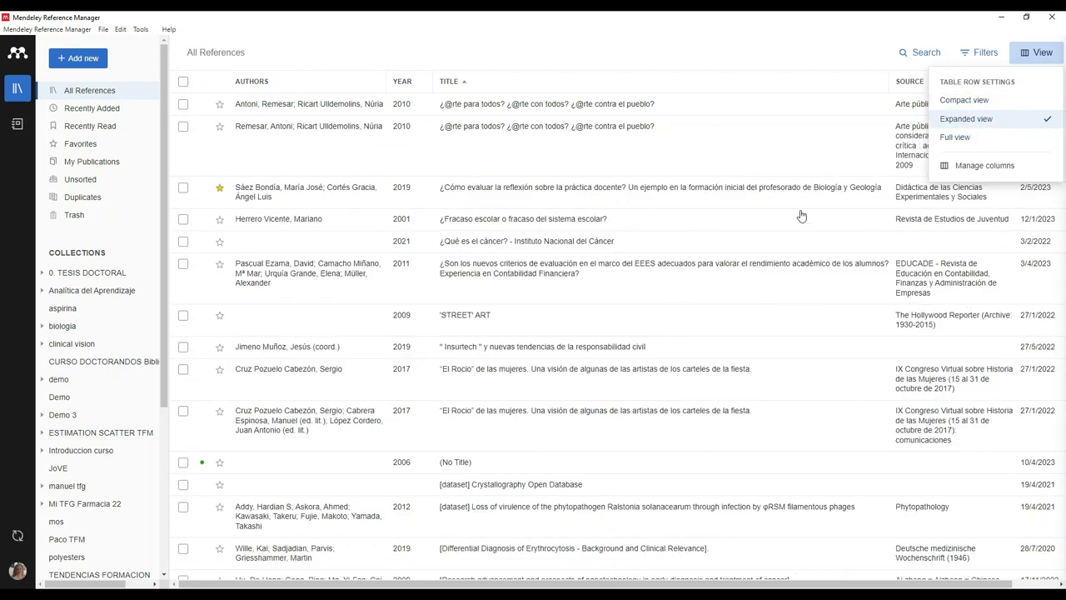
pyautogui.click(965, 140)
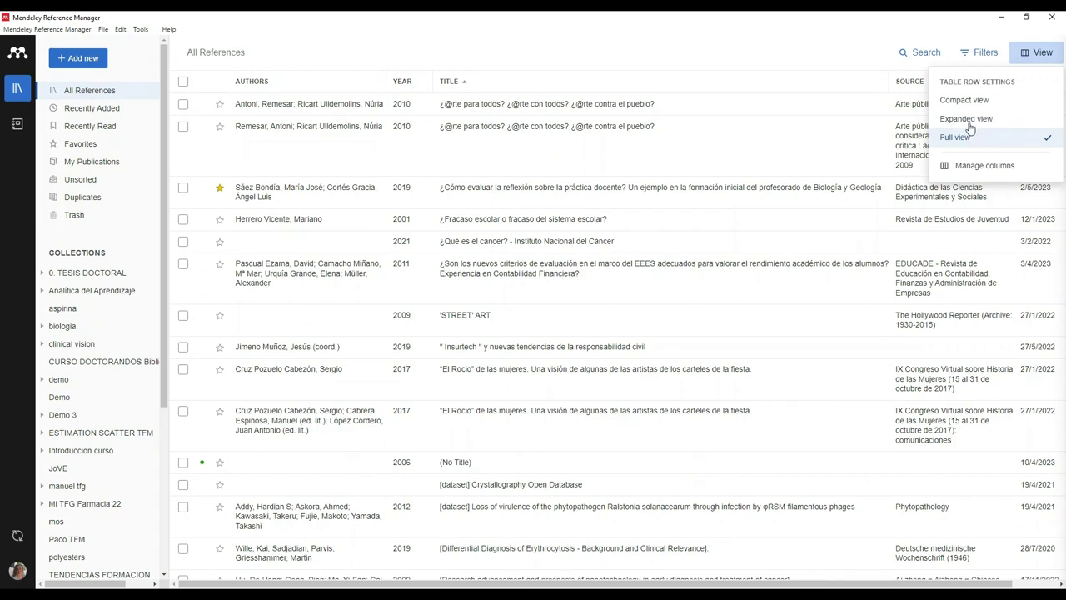
pyautogui.click(970, 124)
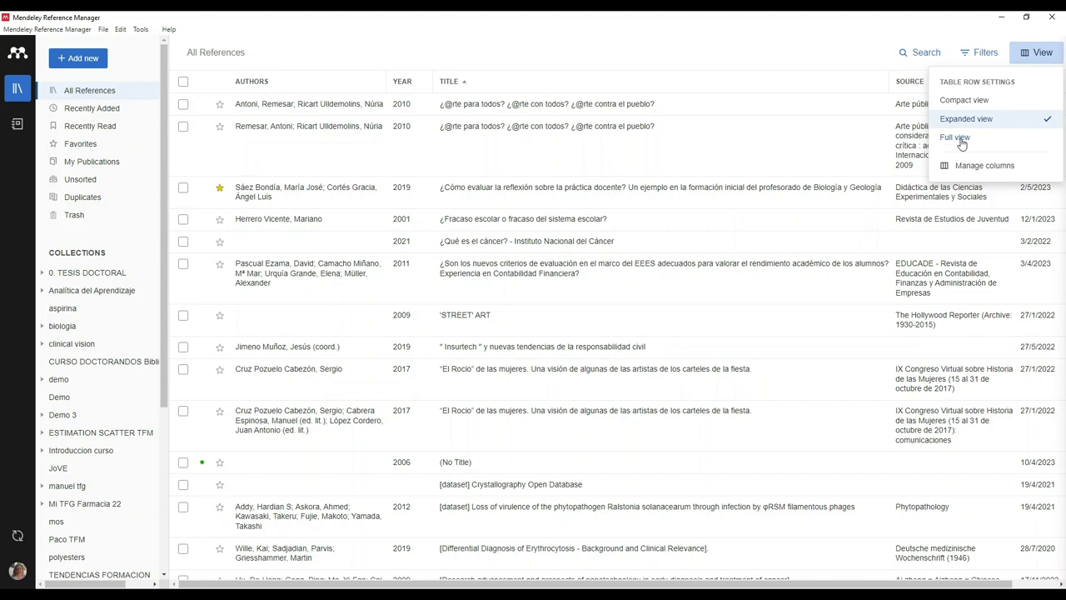
# Step: Look through the references in Expanded view and switch the table rows to Full view for comparison
pyautogui.scroll(-3, 469, 250)
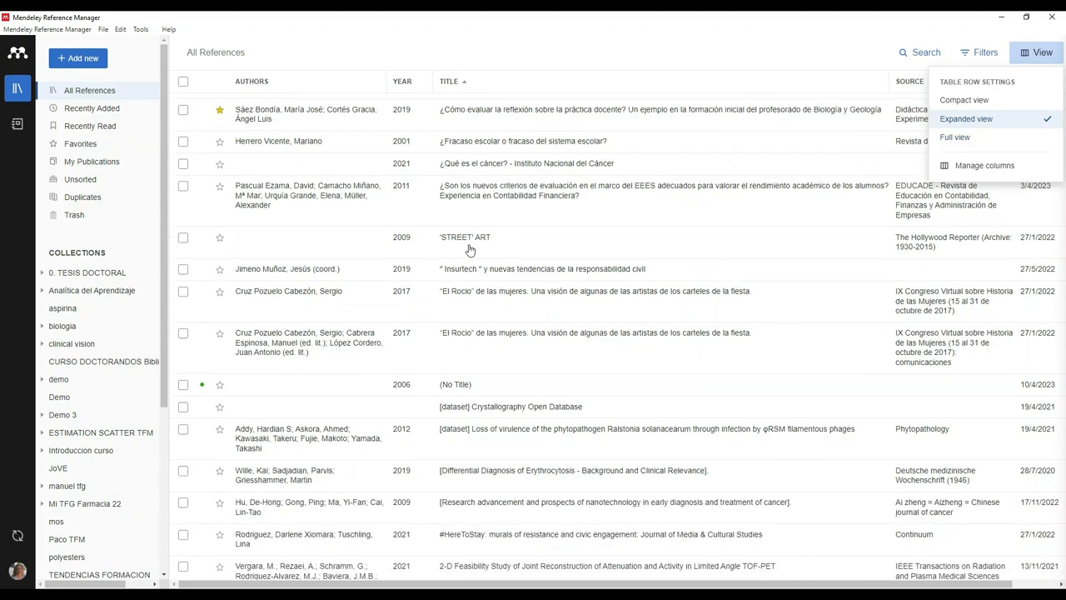
pyautogui.scroll(-3, 469, 250)
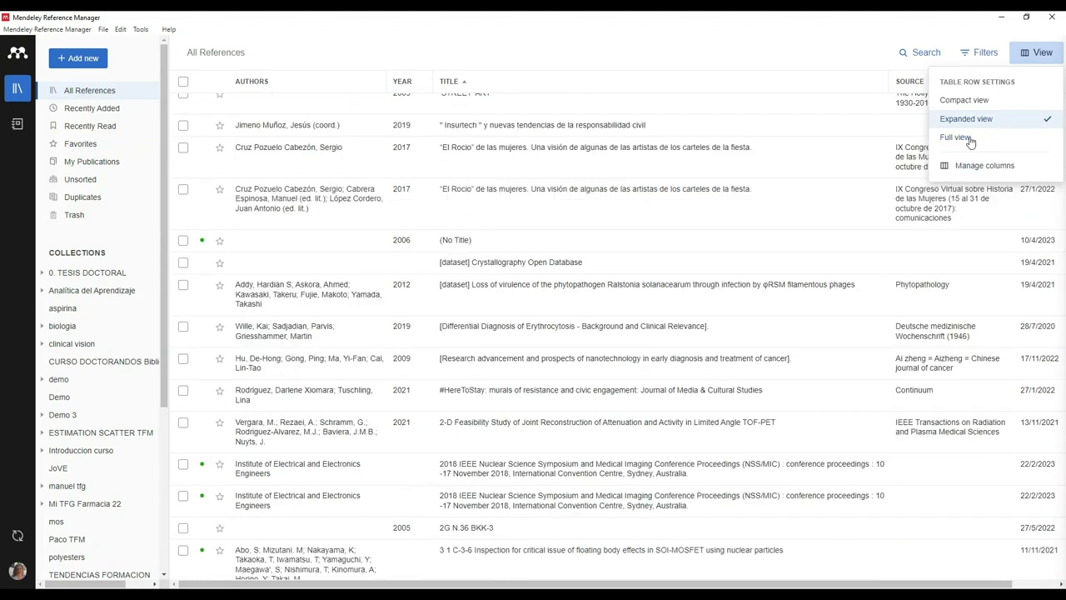
pyautogui.click(955, 137)
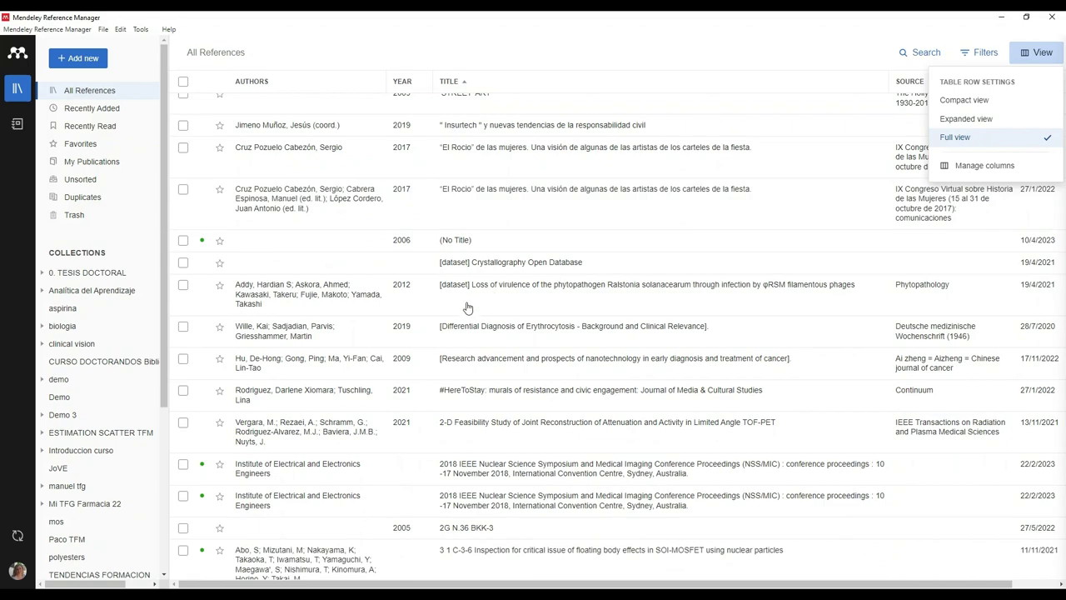
pyautogui.scroll(-3, 465, 306)
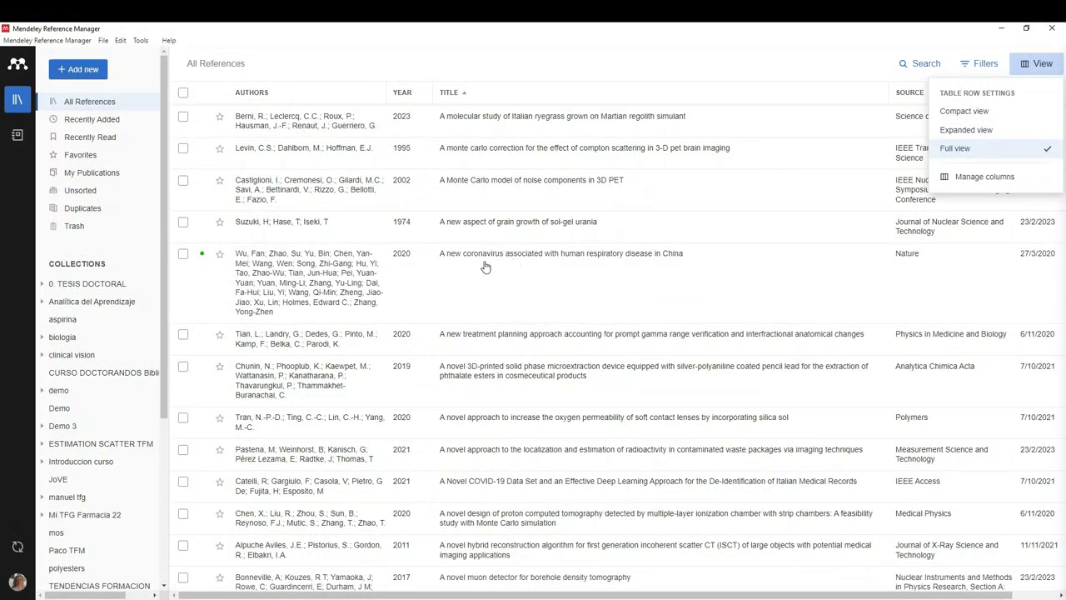
# Step: Compare Expanded and Full views on entries with long author lists, and return the table to Compact view
pyautogui.click(980, 133)
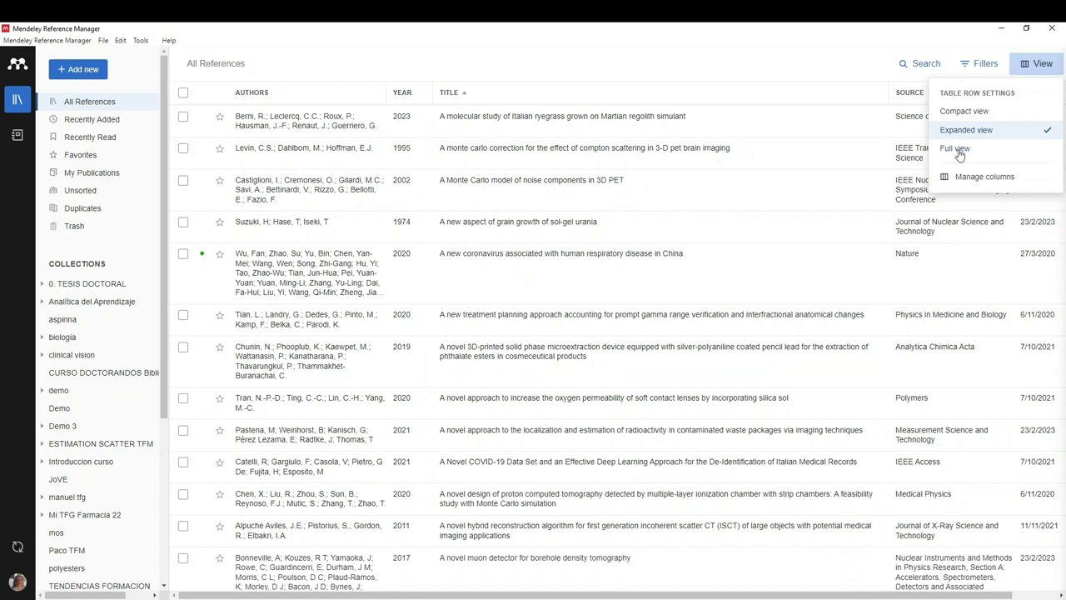
pyautogui.click(960, 155)
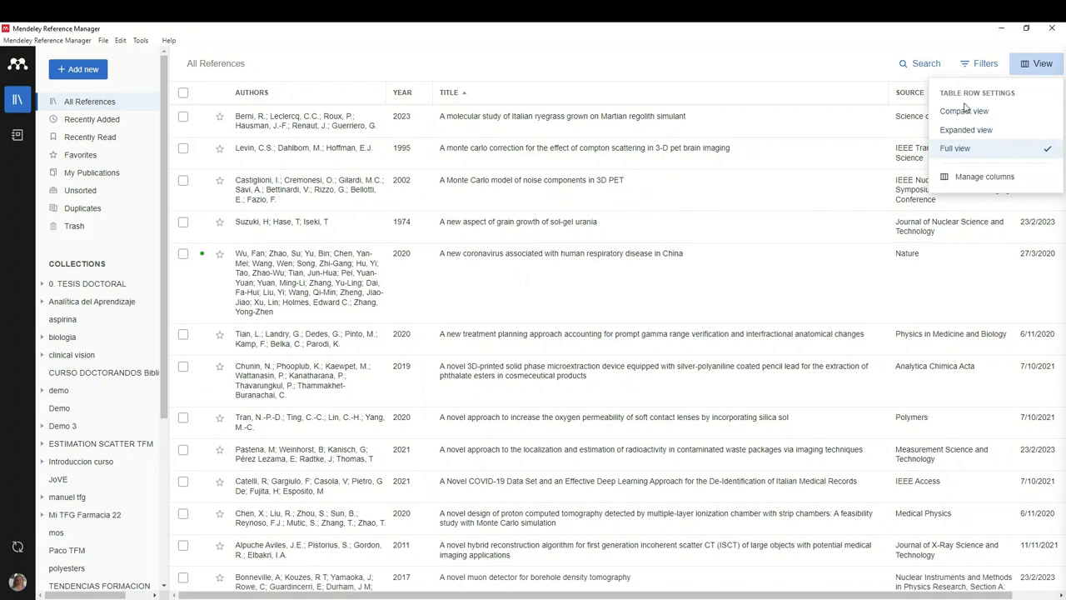
pyautogui.click(963, 113)
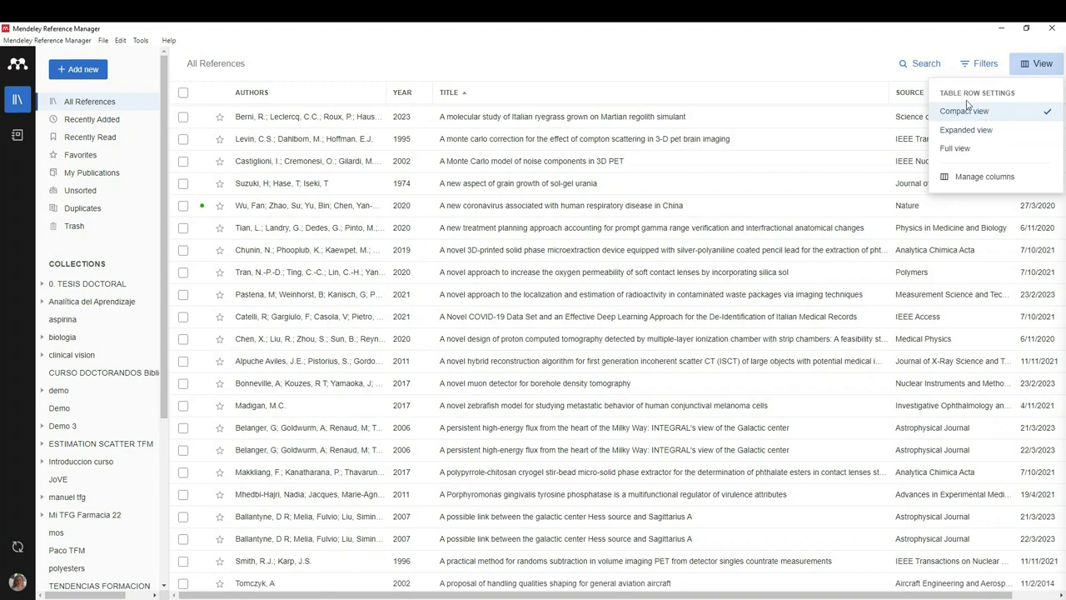
# Step: Open the column management and switch the Authors column off and on again so it moves to the end
pyautogui.click(981, 176)
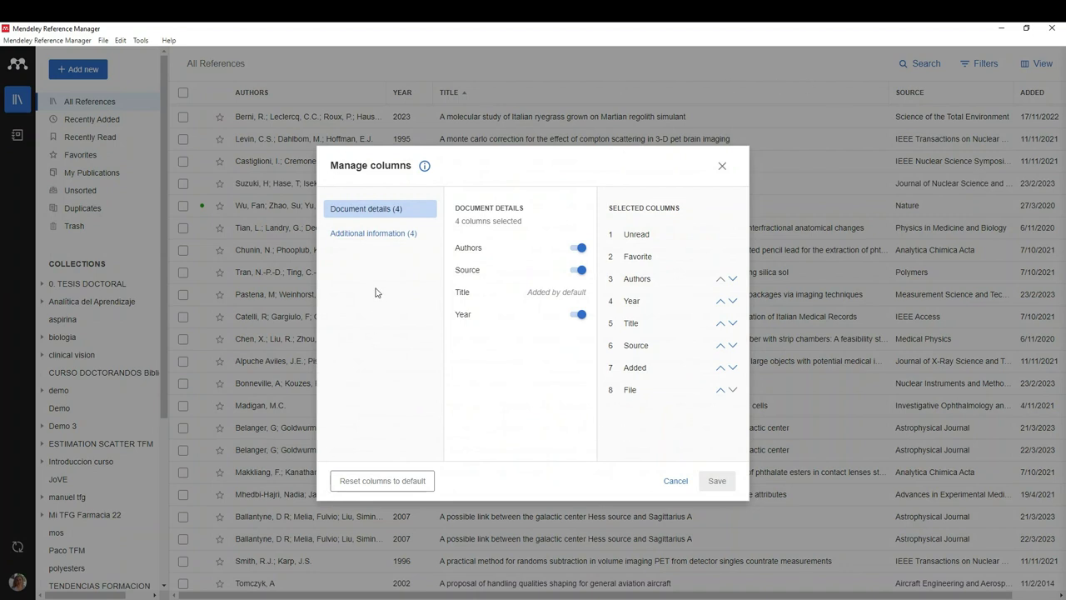
pyautogui.moveTo(426, 169)
pyautogui.click(579, 249)
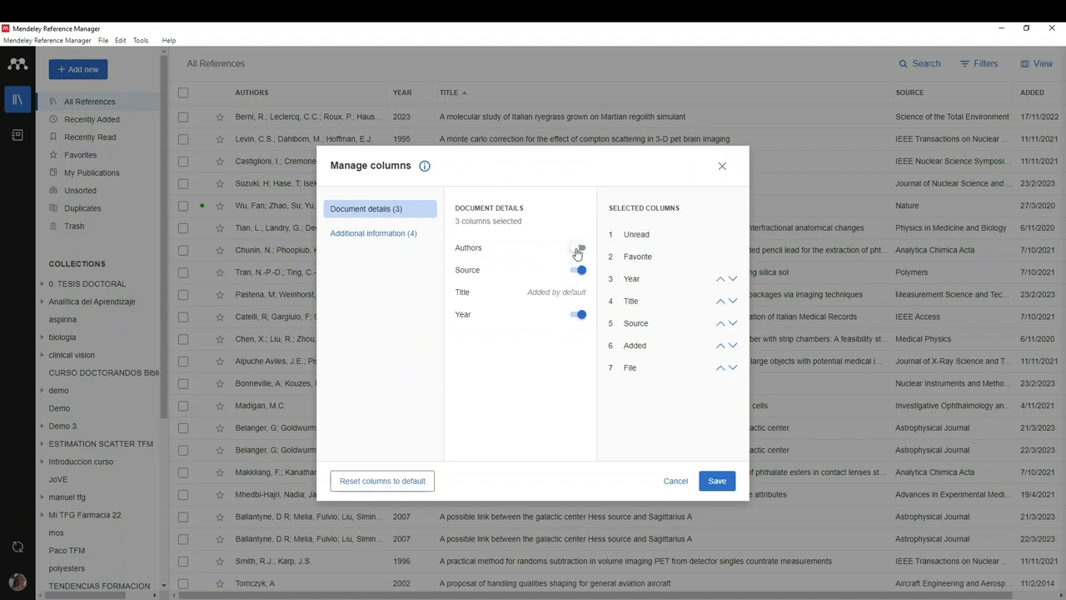
pyautogui.click(579, 249)
# Step: Remove the Added column from the additional information columns of the table
pyautogui.click(394, 240)
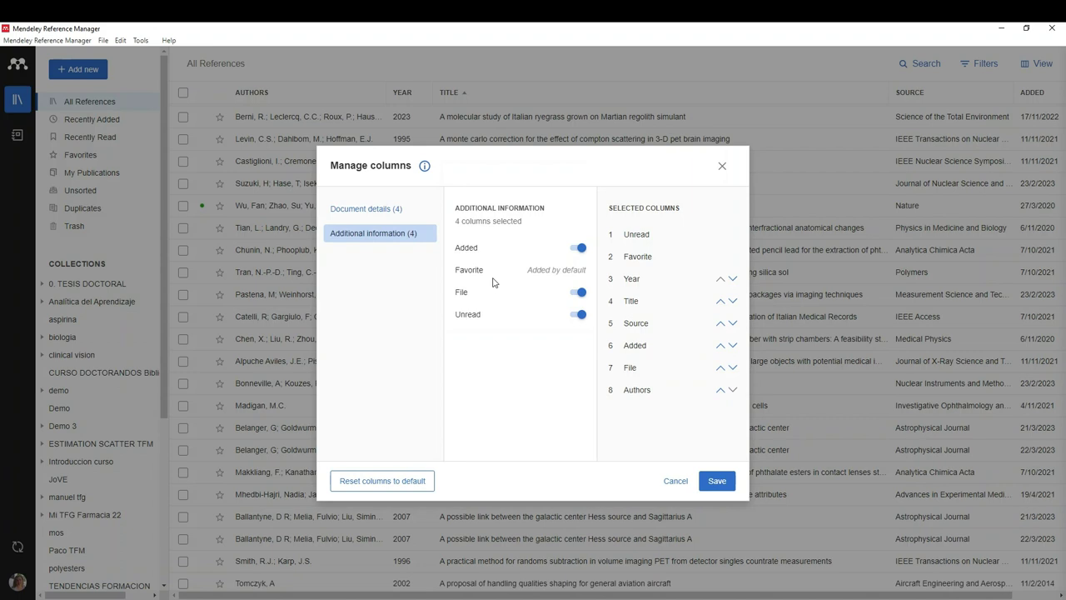
pyautogui.click(581, 253)
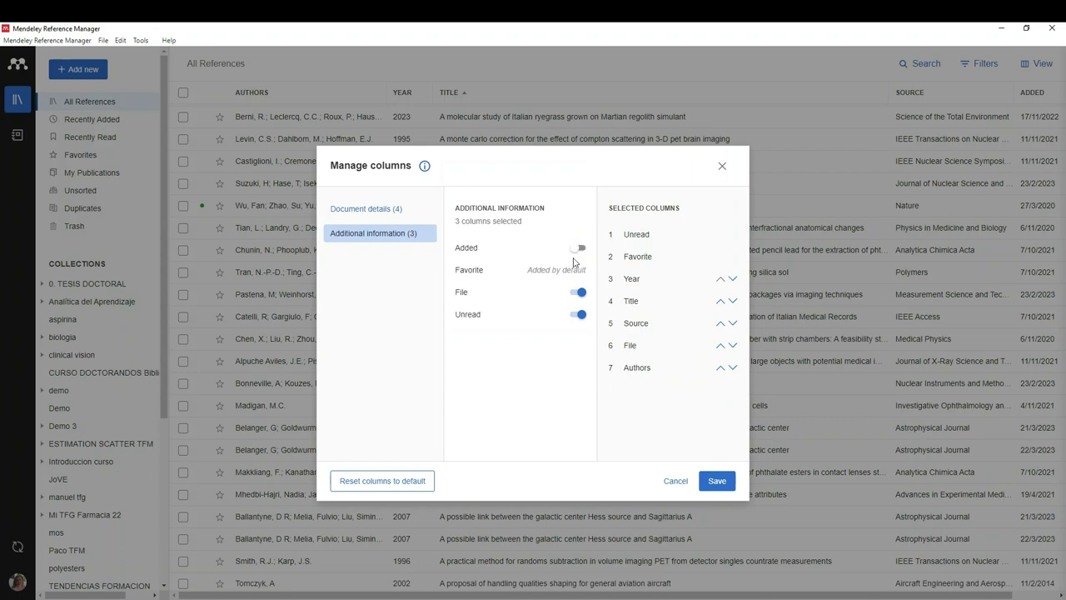
pyautogui.click(579, 254)
pyautogui.click(581, 248)
# Step: Move the Source column ahead of Year in the selected columns and save the column layout
pyautogui.click(733, 326)
pyautogui.click(720, 347)
pyautogui.click(721, 346)
pyautogui.click(721, 347)
pyautogui.click(721, 323)
pyautogui.click(720, 301)
pyautogui.click(717, 483)
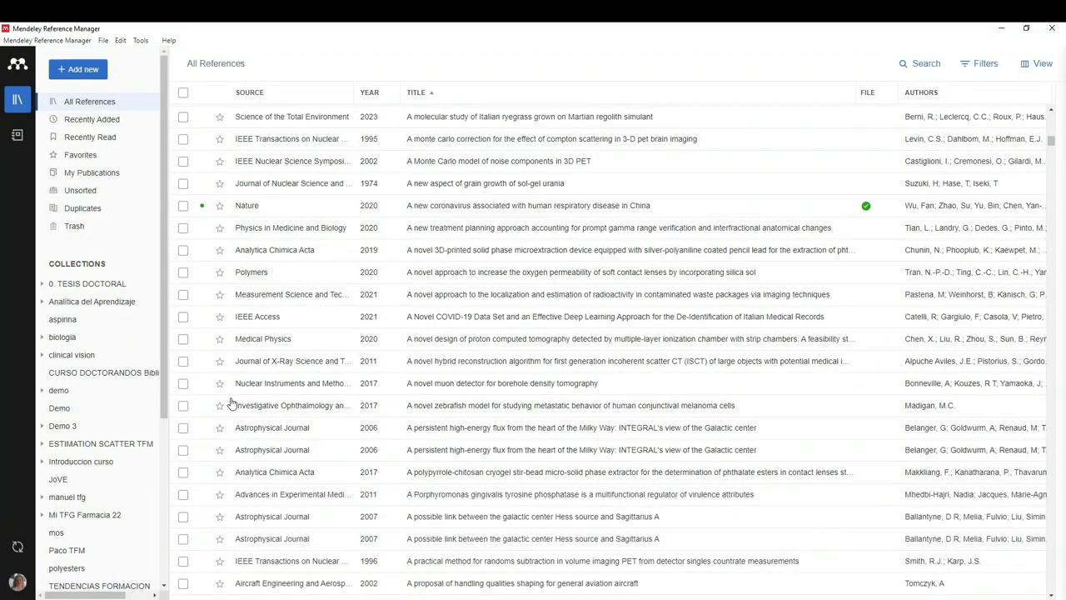
# Step: Try resetting the table columns to default in the column management, and cancel without saving
pyautogui.click(1044, 67)
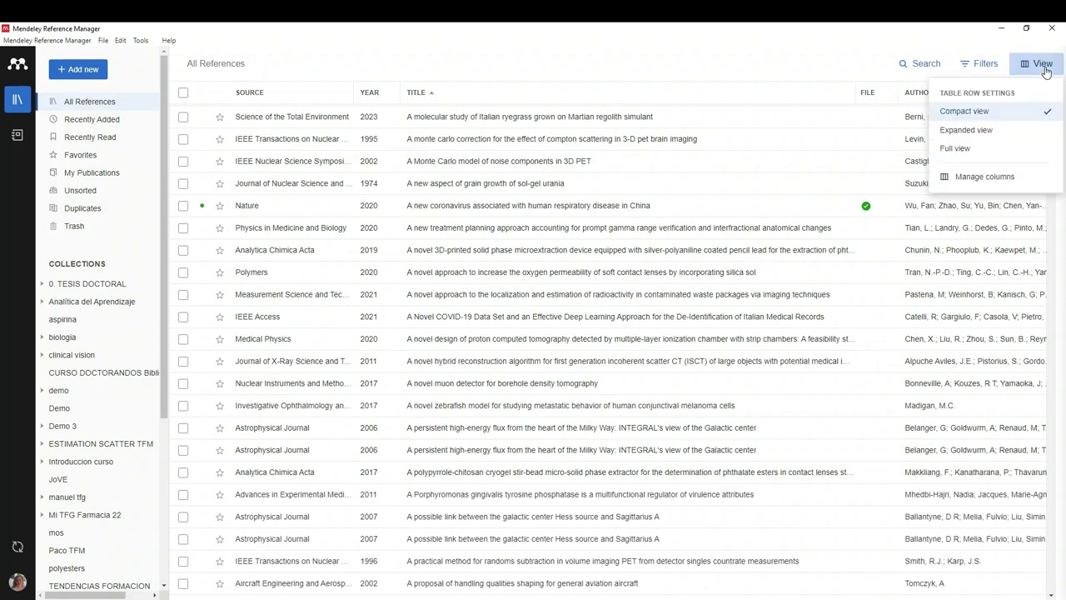
pyautogui.click(995, 177)
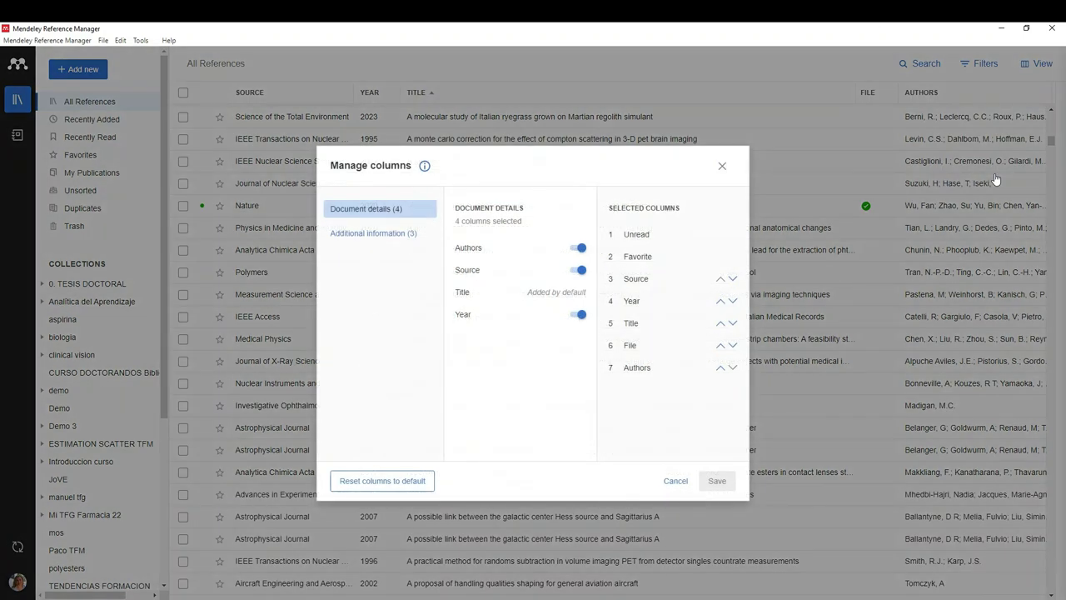
pyautogui.click(386, 481)
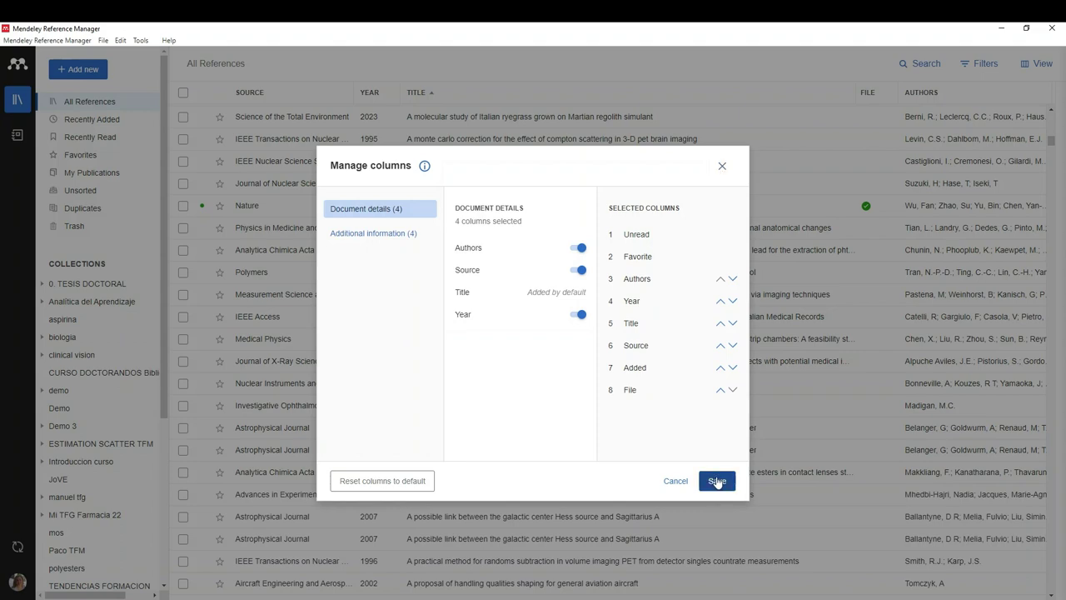
pyautogui.click(674, 483)
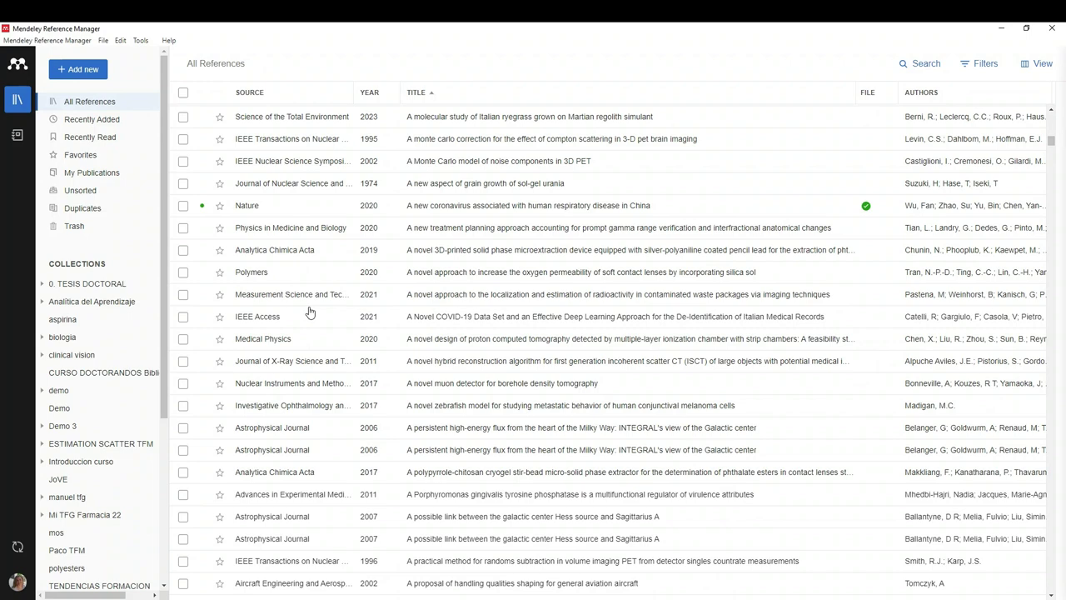
# Step: Sort the references by title in both directions, and finally by authors in descending order
pyautogui.click(441, 93)
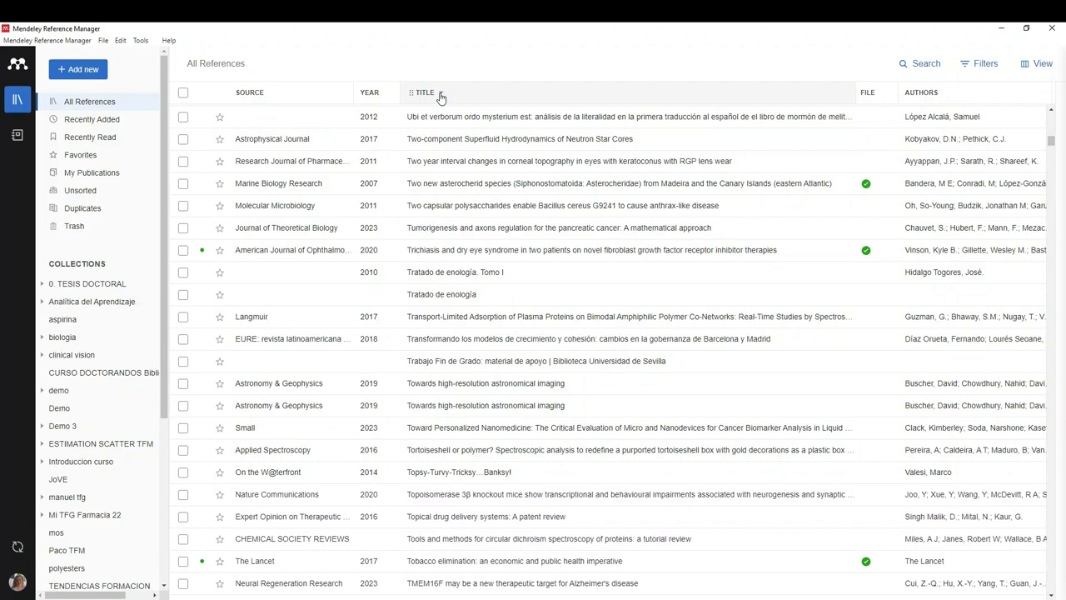
pyautogui.click(441, 95)
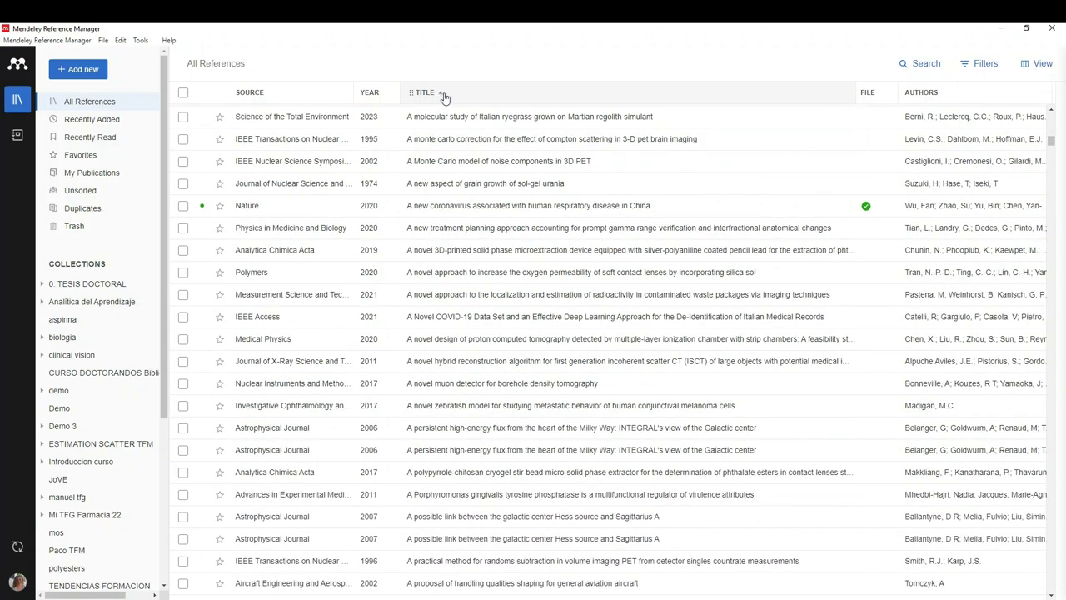
pyautogui.click(953, 99)
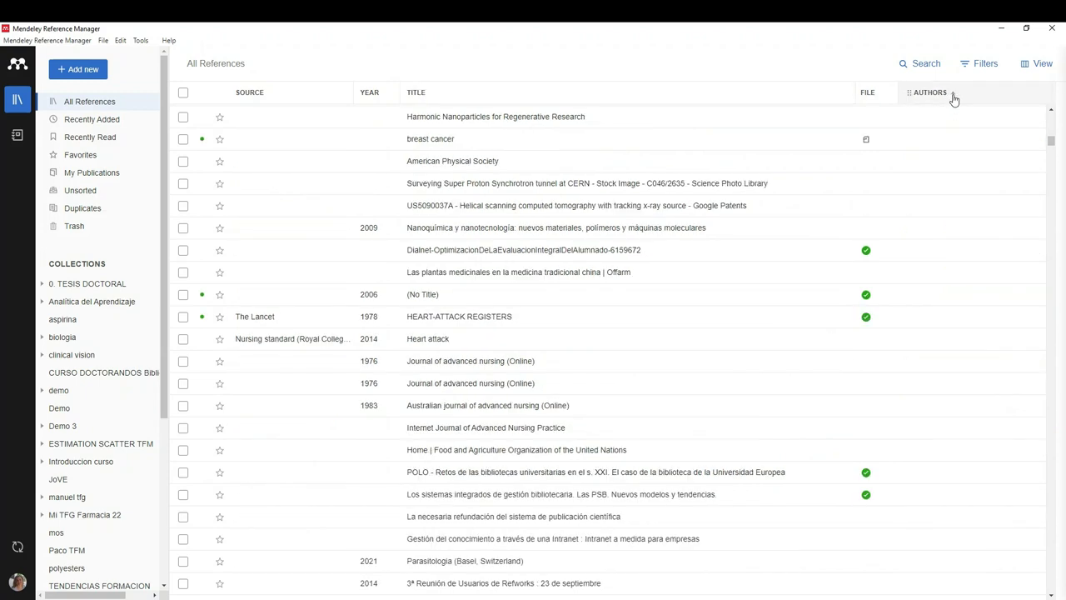
pyautogui.click(953, 96)
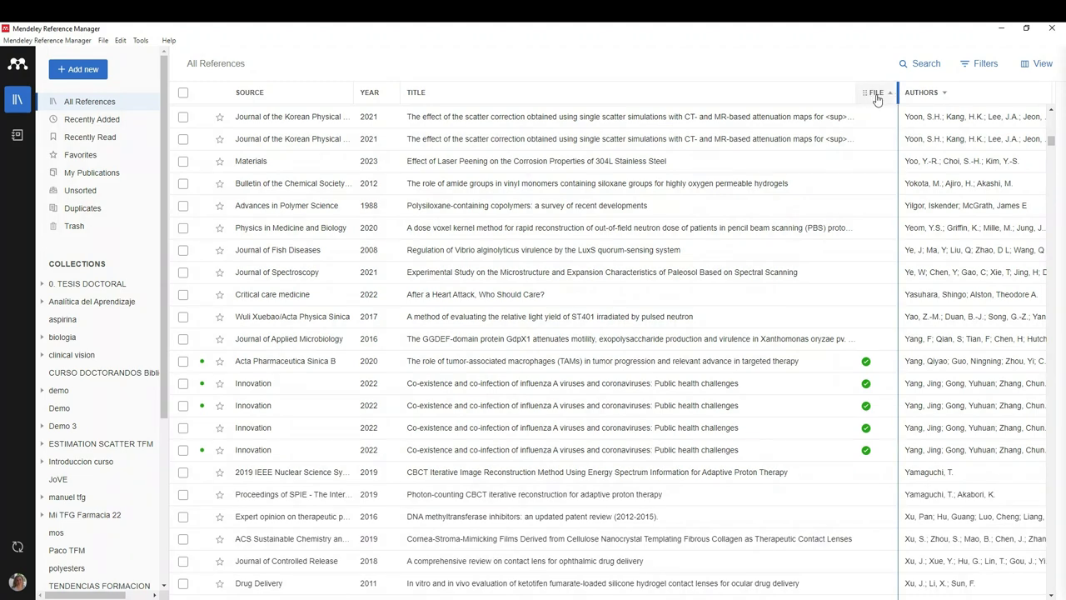
# Step: Narrow the Title column and move the Authors column between Year and Title in the reference table
pyautogui.moveTo(849, 99); pyautogui.dragTo(753, 97)
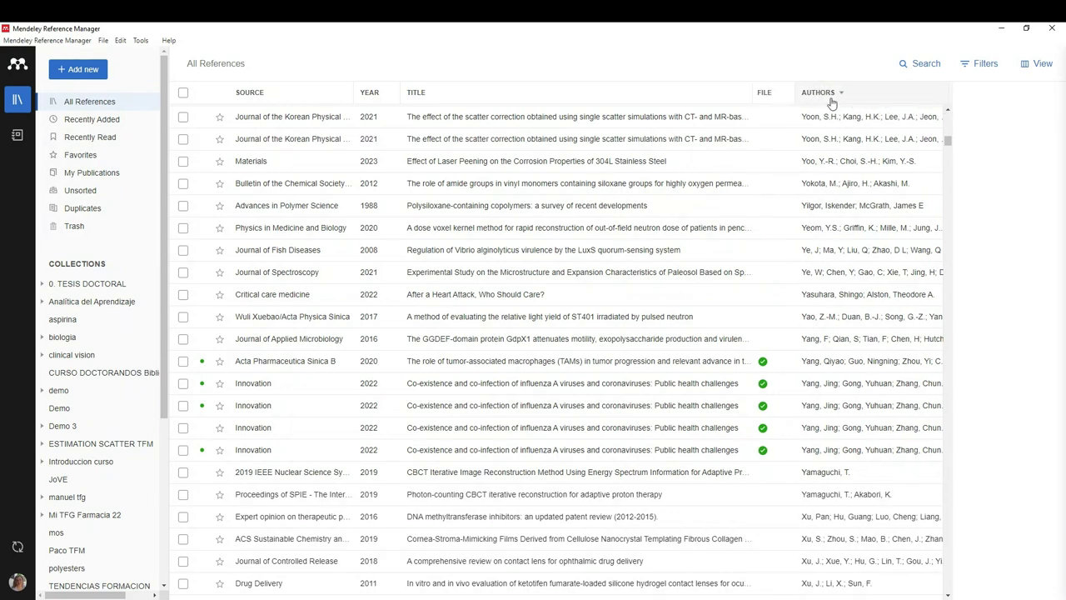
pyautogui.moveTo(752, 90); pyautogui.dragTo(692, 104)
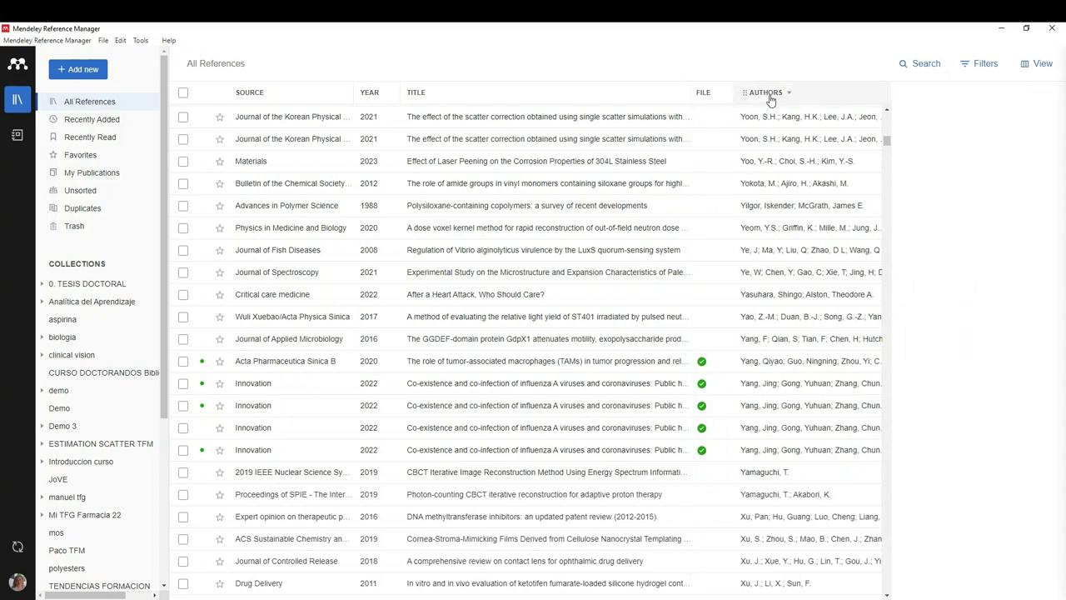
pyautogui.moveTo(770, 100); pyautogui.dragTo(476, 100)
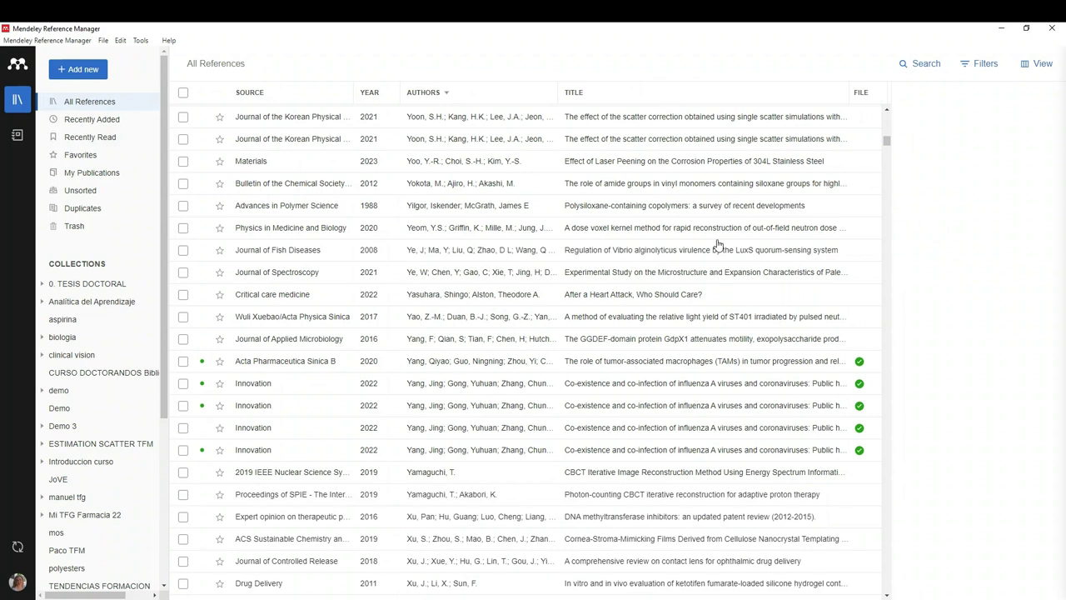
# Step: Open the table's view settings
pyautogui.click(1037, 63)
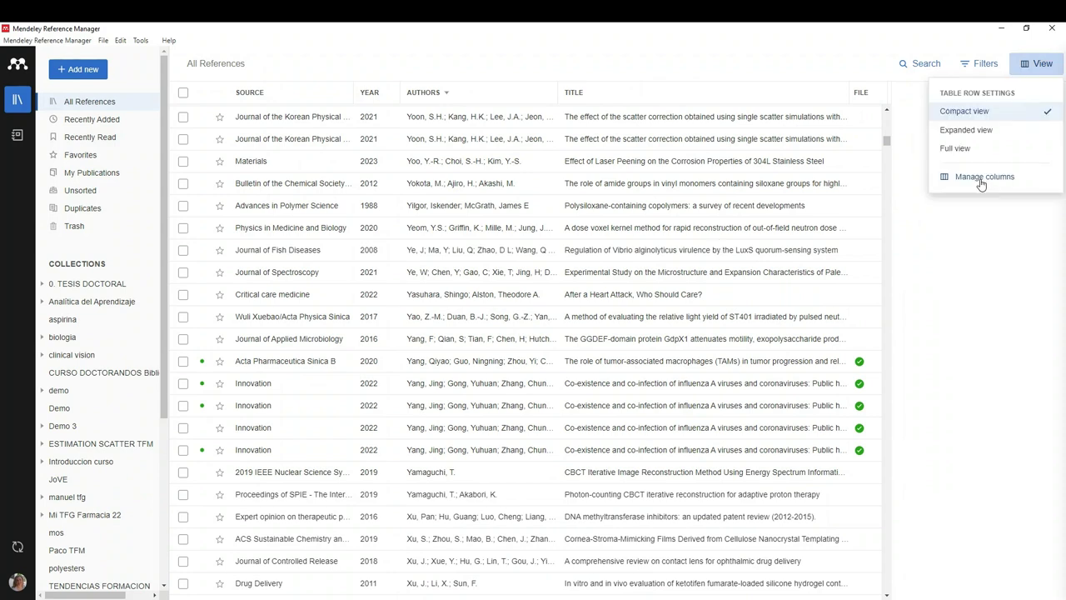